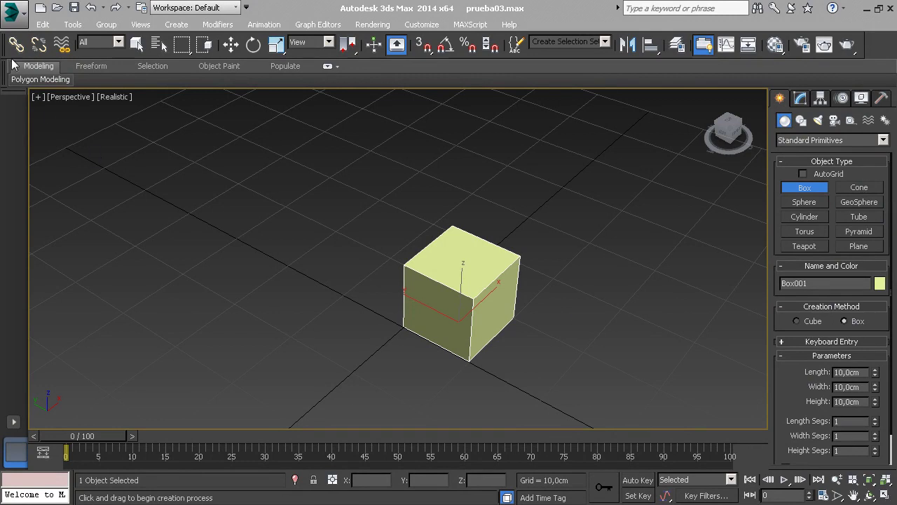
- Save the scene containing the 10 cm box Box001 under the new name prueba04.max
click(13, 12)
click(26, 136)
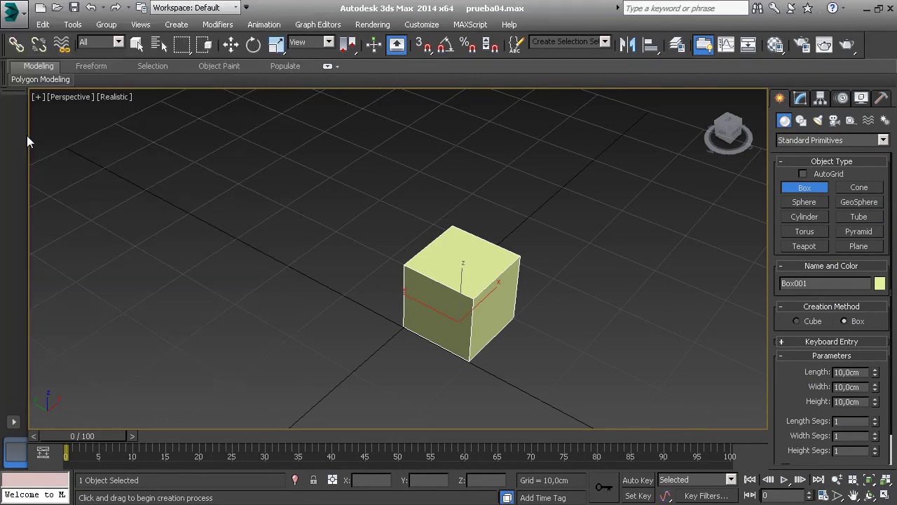
- Reset 3ds Max and confirm, leaving an empty Untitled scene with the four default viewports
click(13, 12)
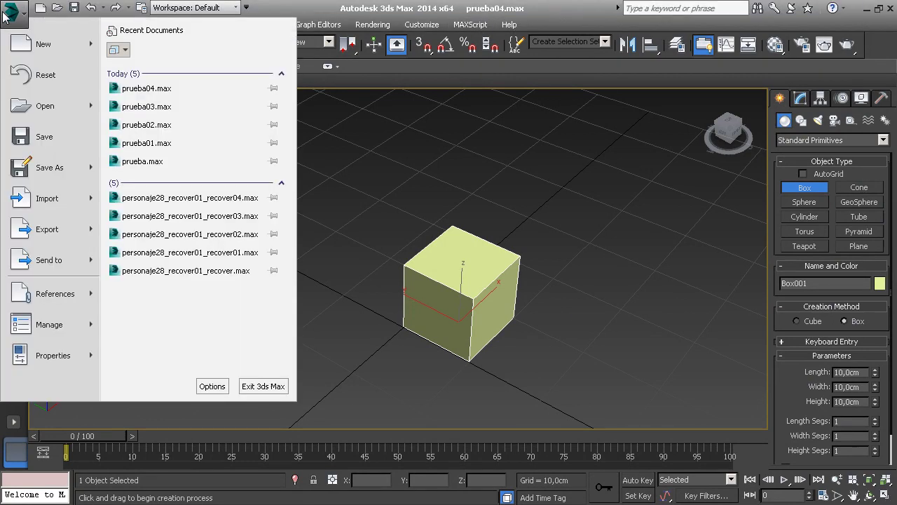
click(63, 77)
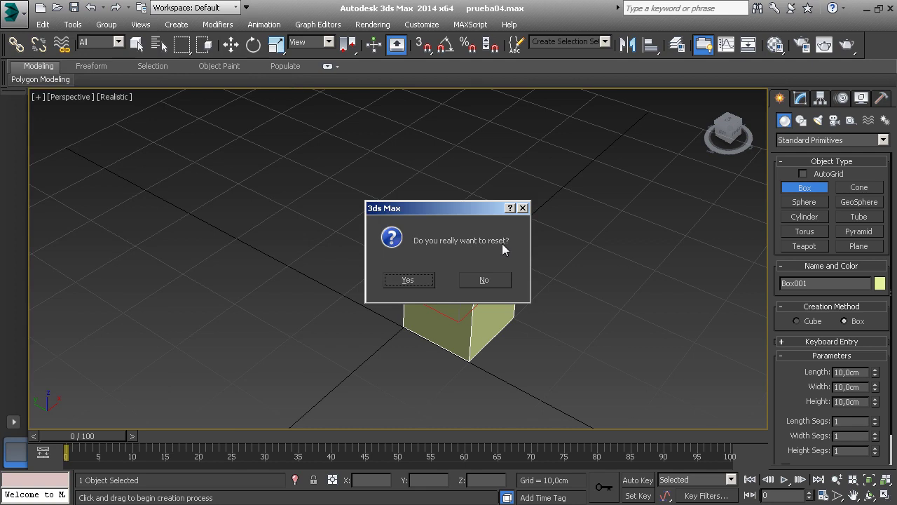
click(425, 282)
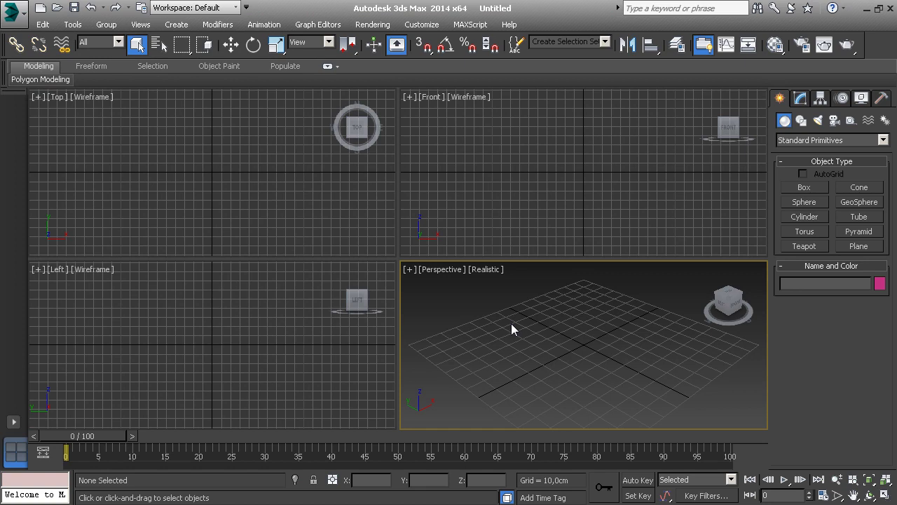
- Save the empty scene with the file name ejerciciouno.max
click(19, 20)
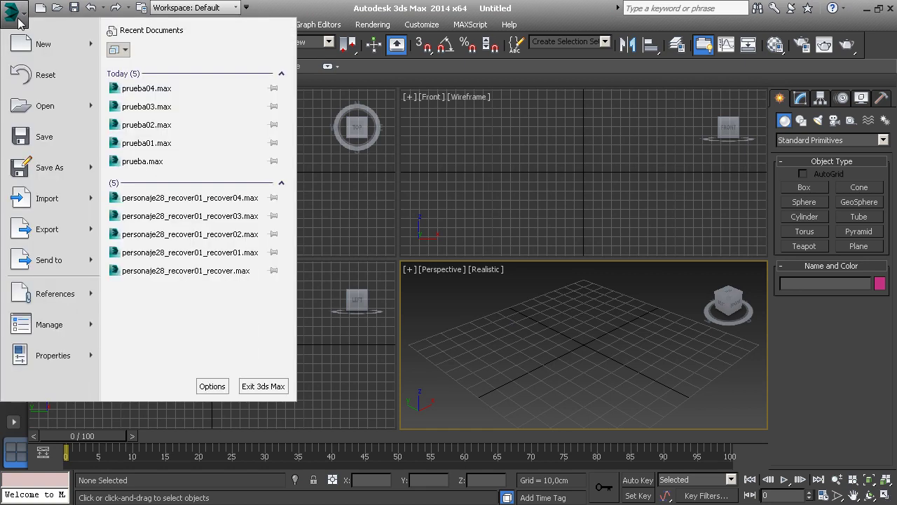
click(28, 164)
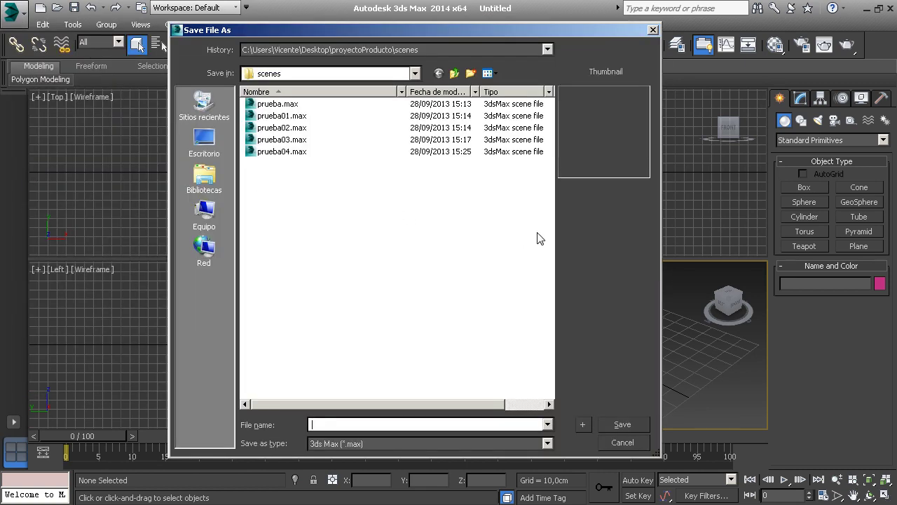
text(ejercicio)
text(uno)
key(BackSpace)
key(BackSpace)
key(BackSpace)
text(uno)
click(636, 424)
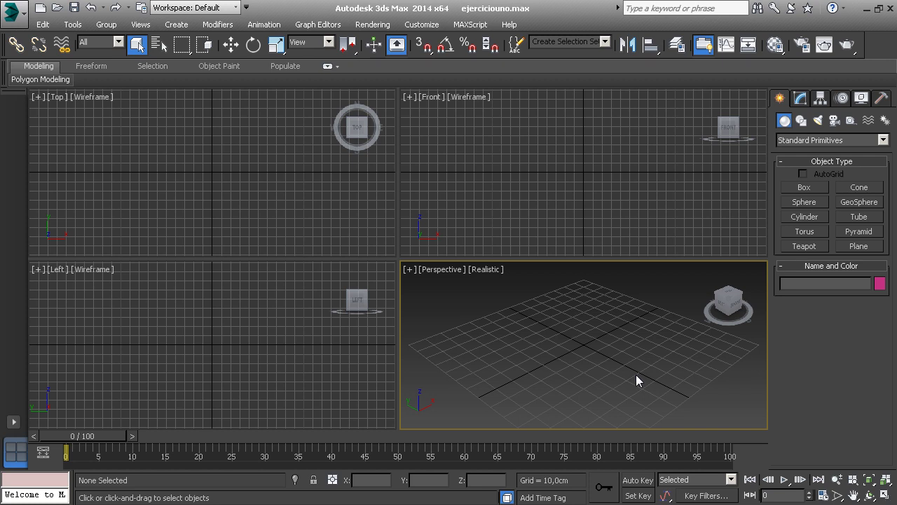
- Set display units to Metric Centimeters and system units to 1 Unit = 1,0 Centimeters
click(423, 26)
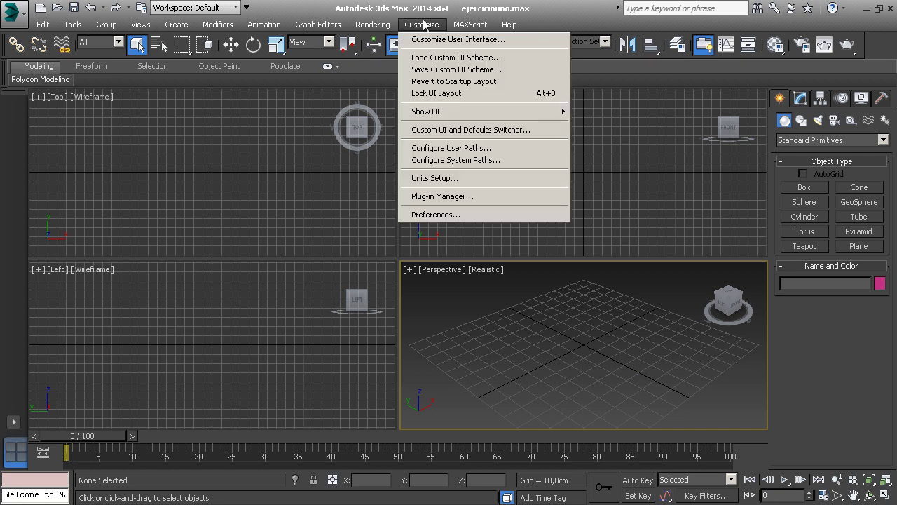
click(449, 179)
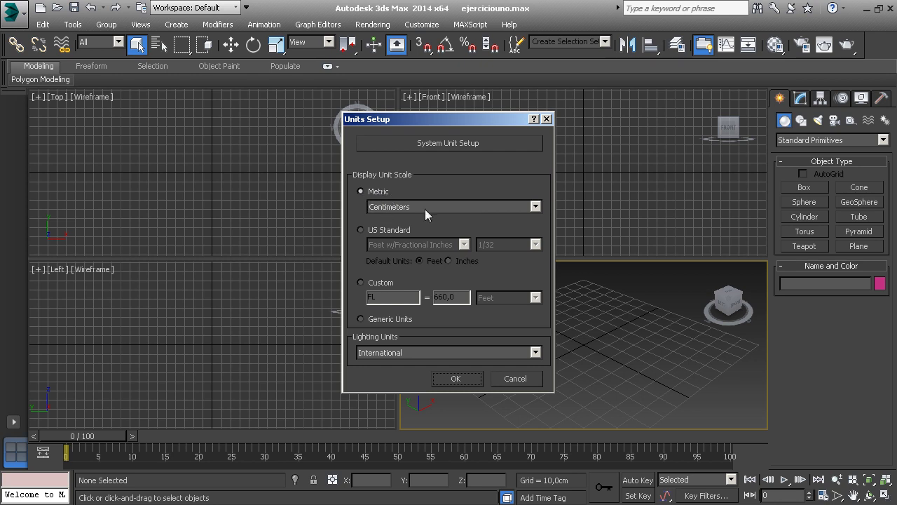
drag(354, 120, 262, 122)
click(348, 147)
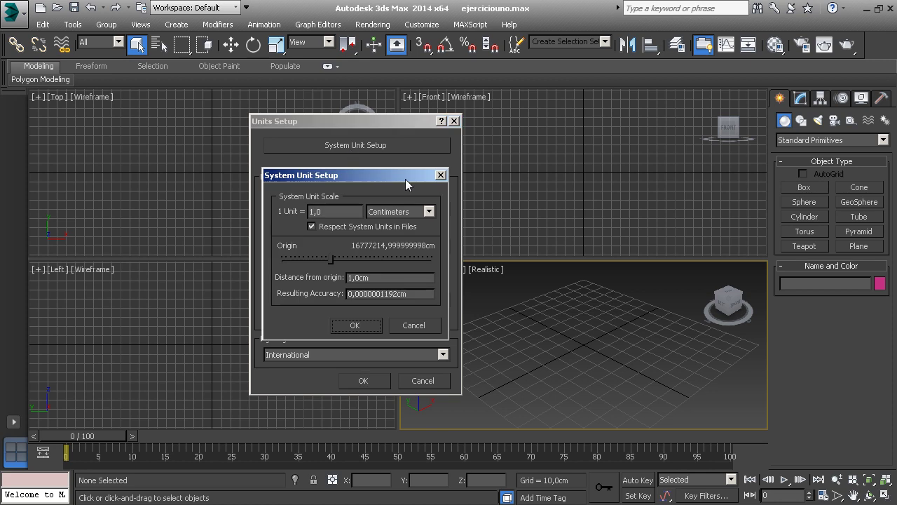
drag(391, 176, 553, 178)
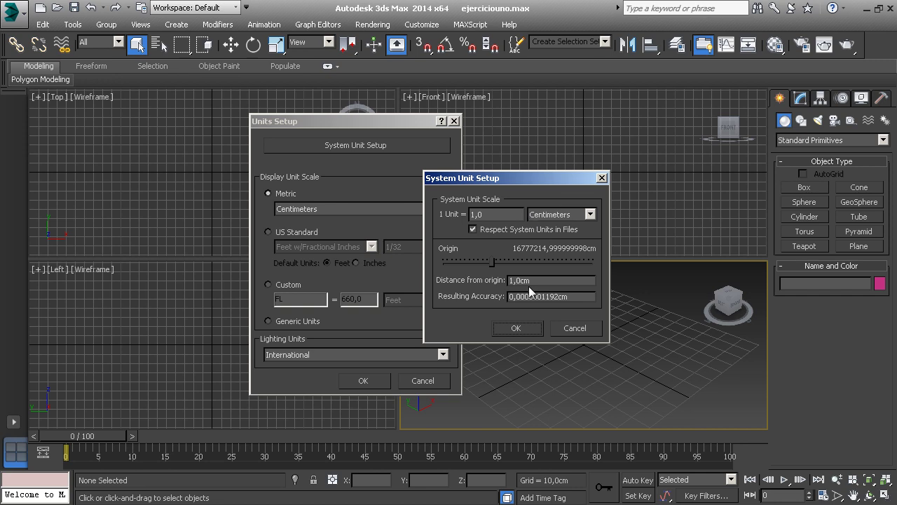
click(516, 328)
click(363, 381)
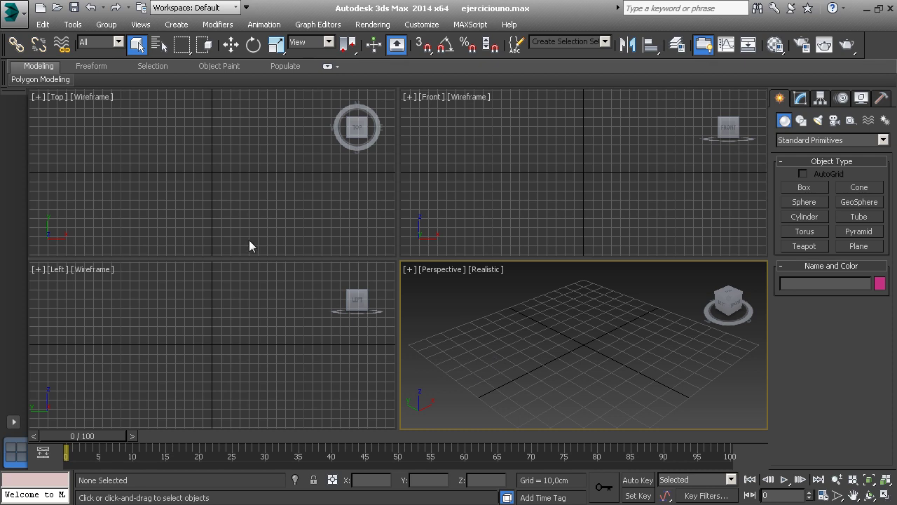
- Show the application menu with ejerciciouno.max at the top of the recent documents
click(12, 11)
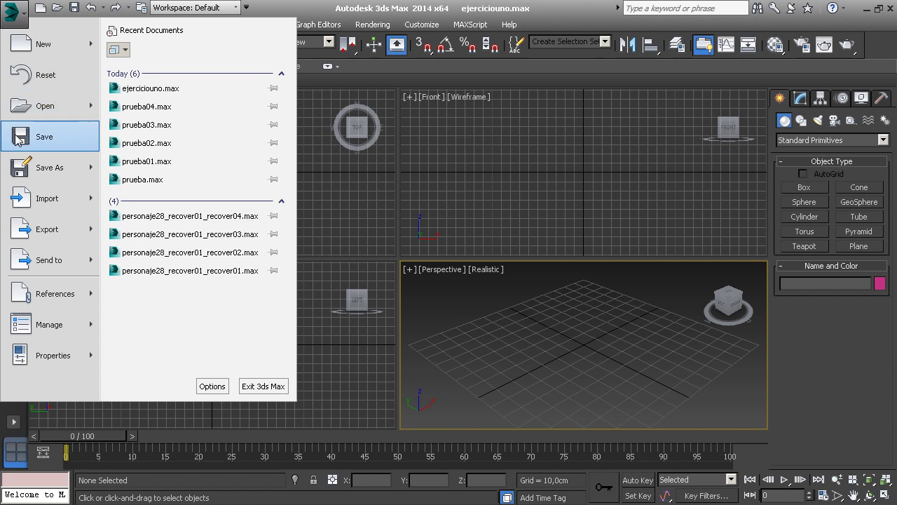